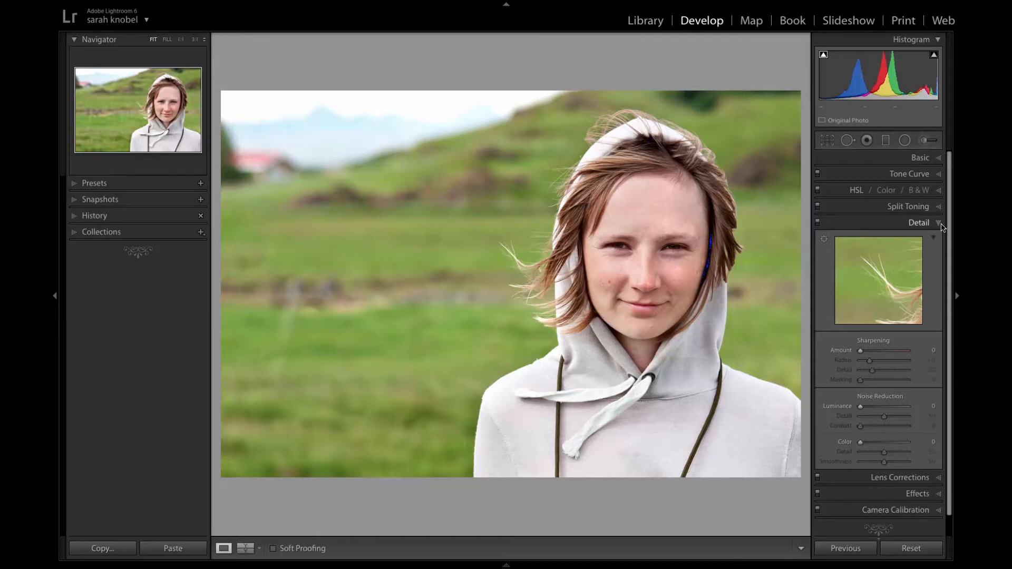
Centre the Detail preview on the woman's eye and cheek in the hooded portrait.
{"action": "left_click_drag", "start_coordinate": [877, 267], "coordinate": [846, 287]}
{"action": "left_click_drag", "start_coordinate": [914, 280], "coordinate": [893, 287]}
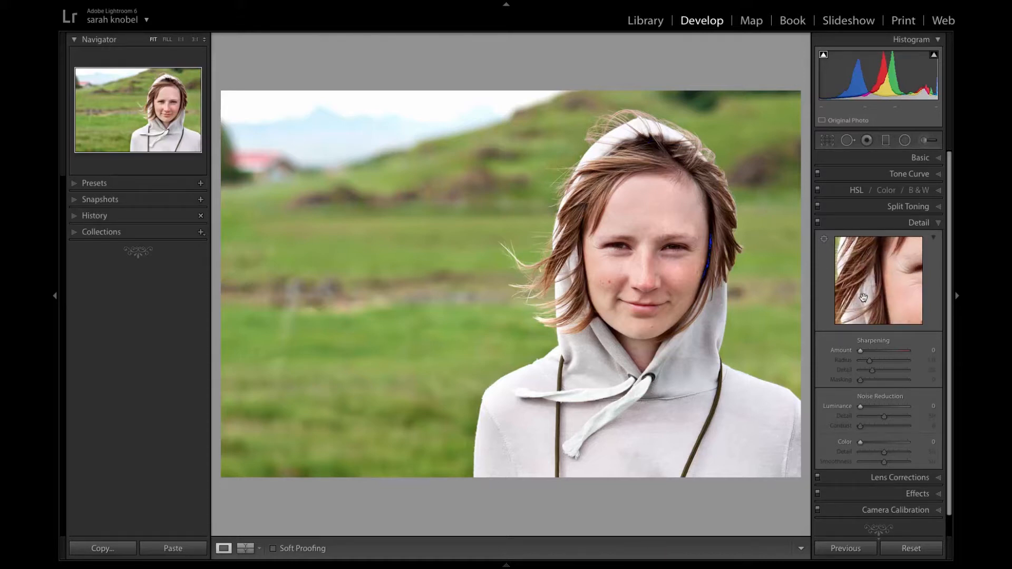
{"action": "left_click_drag", "start_coordinate": [907, 277], "coordinate": [881, 298]}
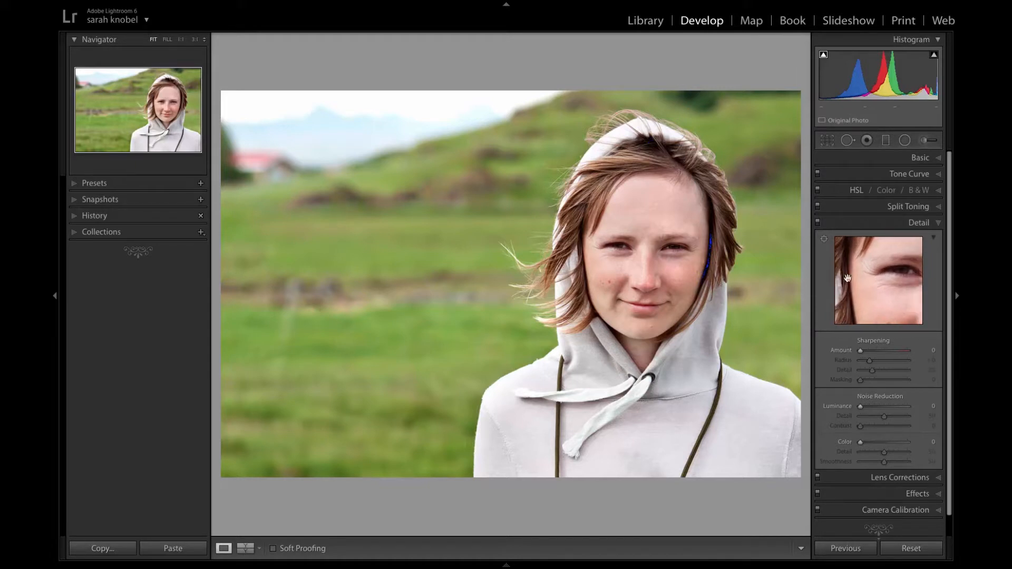
{"action": "left_click", "coordinate": [824, 240]}
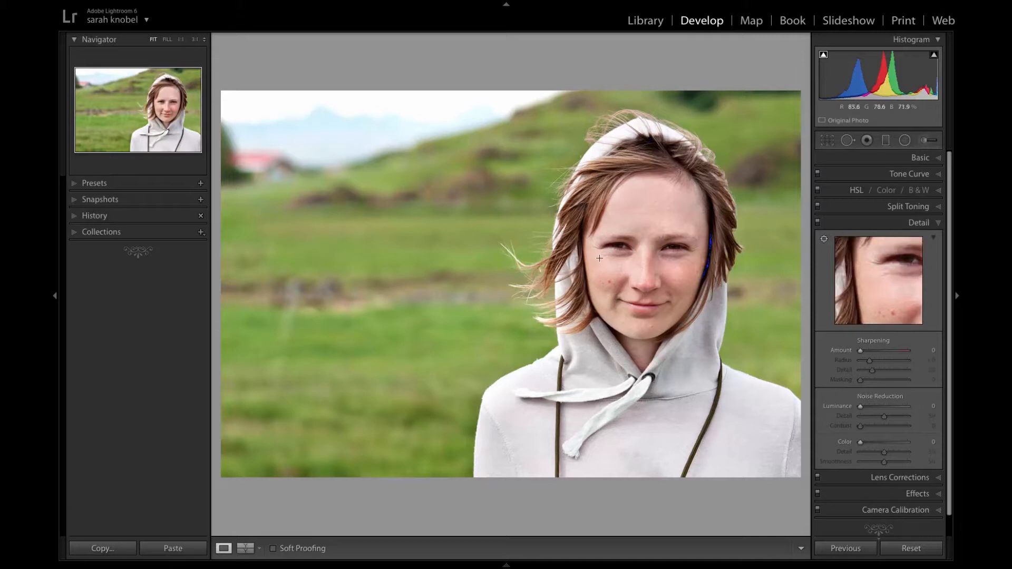
{"action": "left_click", "coordinate": [824, 239]}
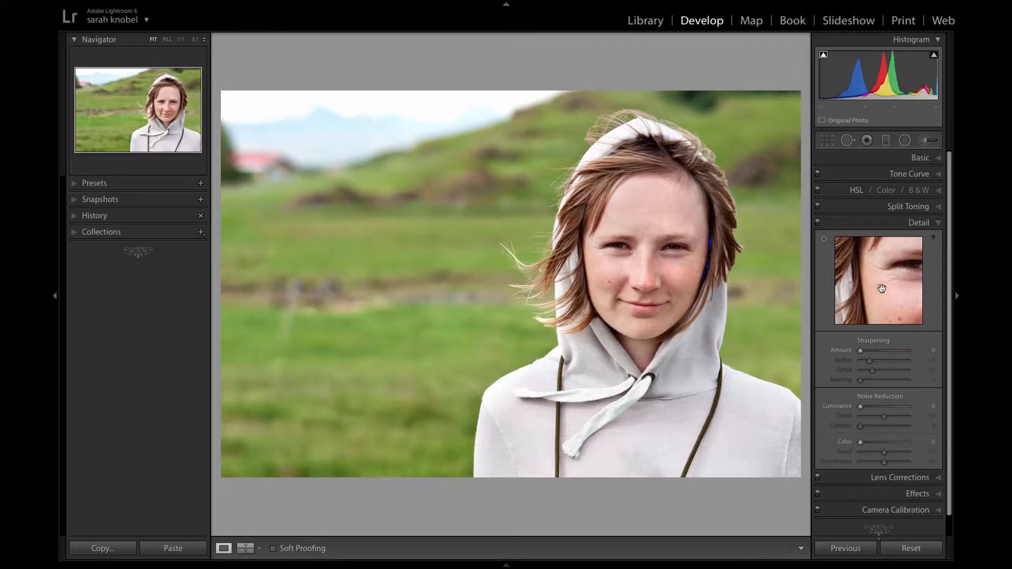
Set the sharpening Amount to 4, Radius to 0.5, Detail to 0 and Masking to 0, and enlarge the portrait.
{"action": "left_click_drag", "start_coordinate": [860, 351], "coordinate": [839, 371]}
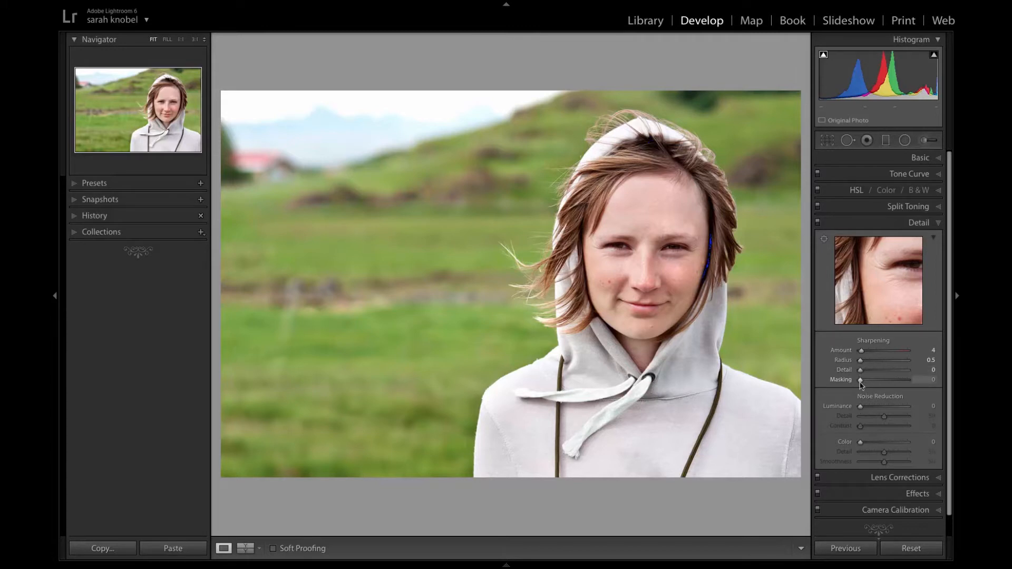
{"action": "left_click", "coordinate": [454, 129]}
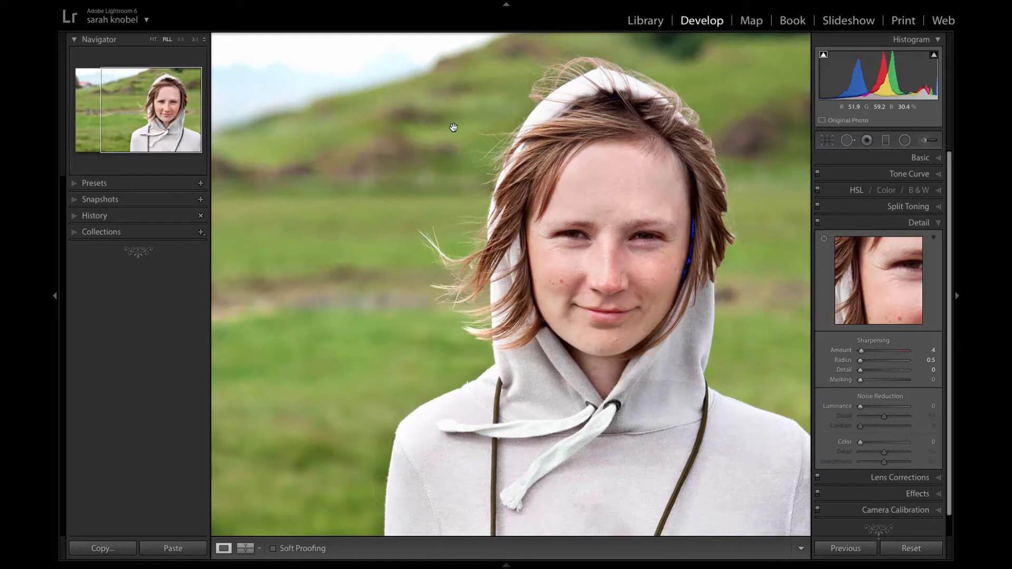
{"action": "left_click", "coordinate": [454, 128]}
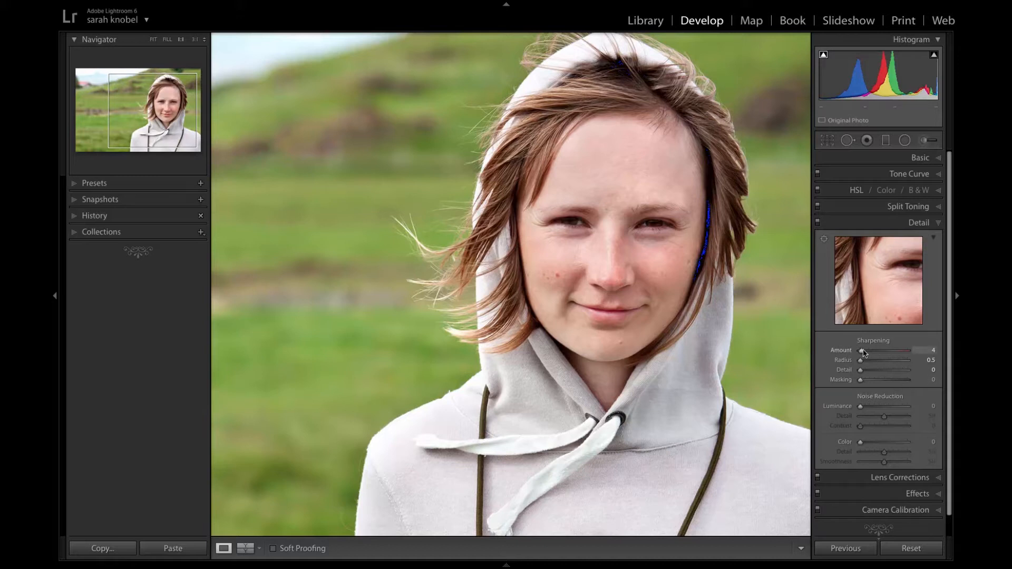
Try the sharpening Amount at its maximum on the enlarged face, and return it to 0.
{"action": "left_click_drag", "start_coordinate": [862, 352], "coordinate": [932, 355]}
{"action": "left_click_drag", "start_coordinate": [908, 351], "coordinate": [848, 353]}
{"action": "key", "text": "super+equal"}
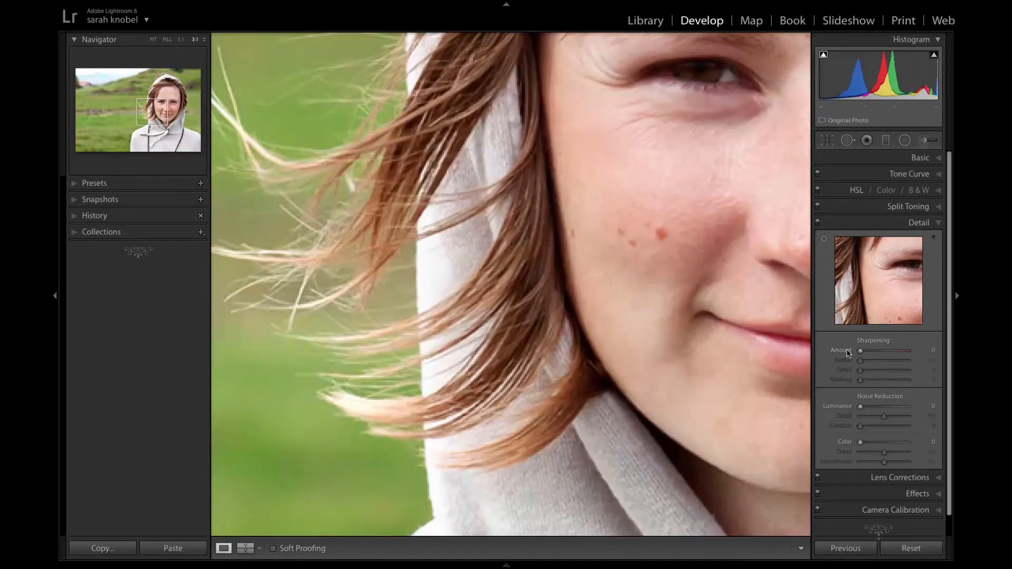
Set the sharpening Amount to 115 after judging its effect on the hair and skin in close-up.
{"action": "left_click_drag", "start_coordinate": [862, 350], "coordinate": [900, 354]}
{"action": "double_click", "coordinate": [899, 354]}
{"action": "key", "text": "alt"}
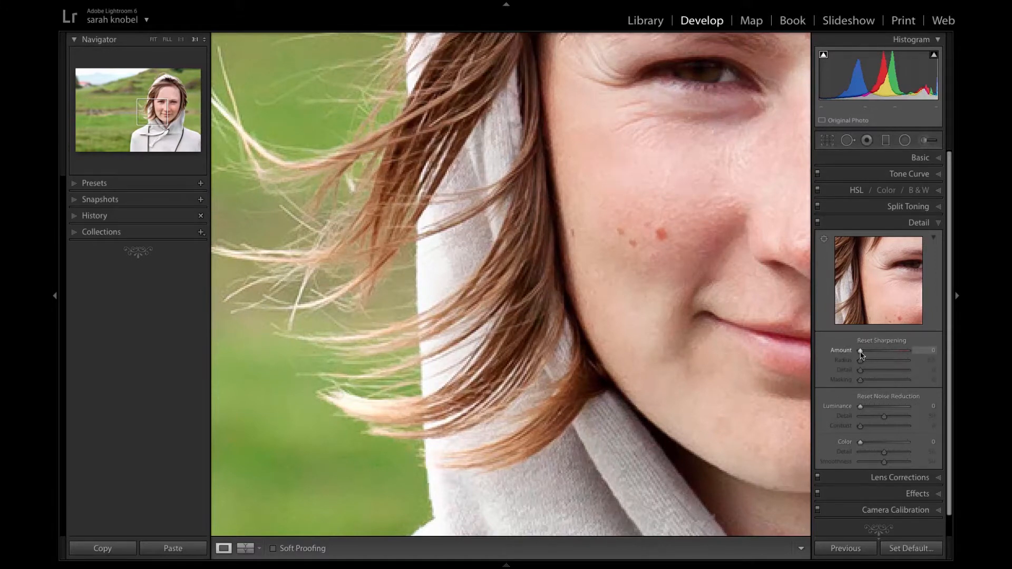
{"action": "left_click_drag", "start_coordinate": [860, 354], "coordinate": [855, 352]}
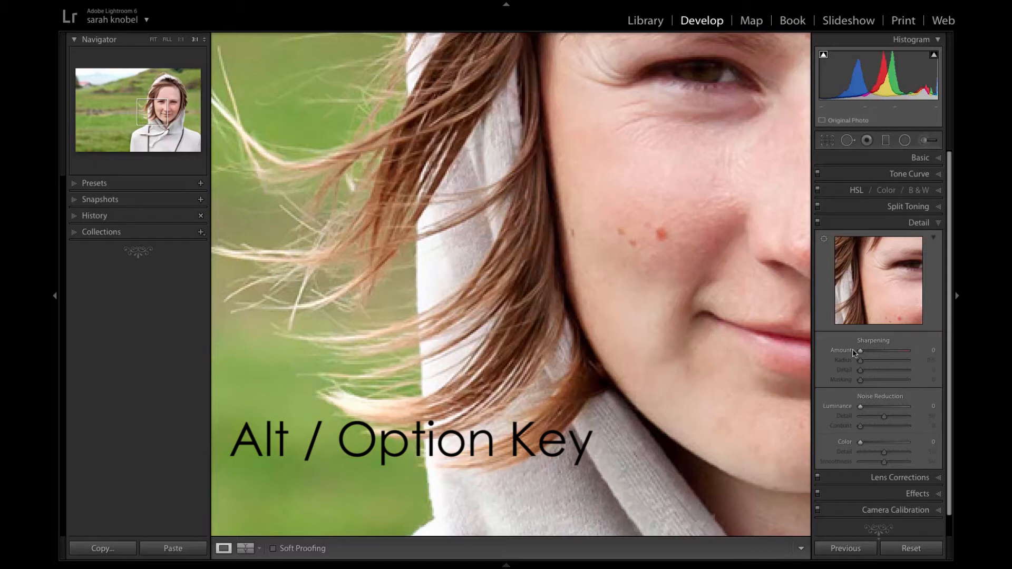
{"action": "left_click_drag", "start_coordinate": [860, 351], "coordinate": [897, 352]}
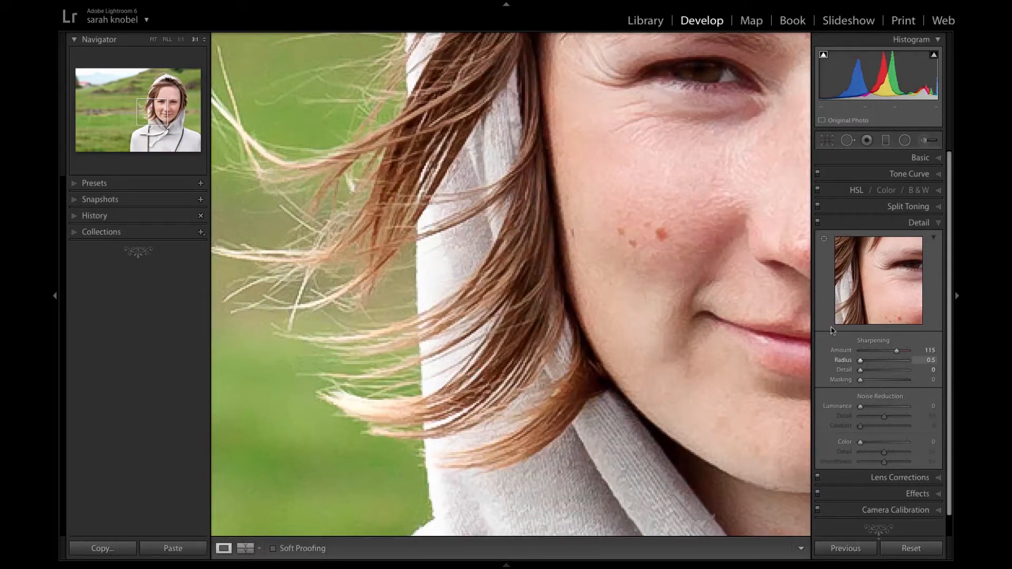
Set the sharpening Radius to 2.1 while previewing the affected edges in grayscale.
{"action": "key", "text": "alt"}
{"action": "left_click_drag", "start_coordinate": [860, 363], "coordinate": [905, 372]}
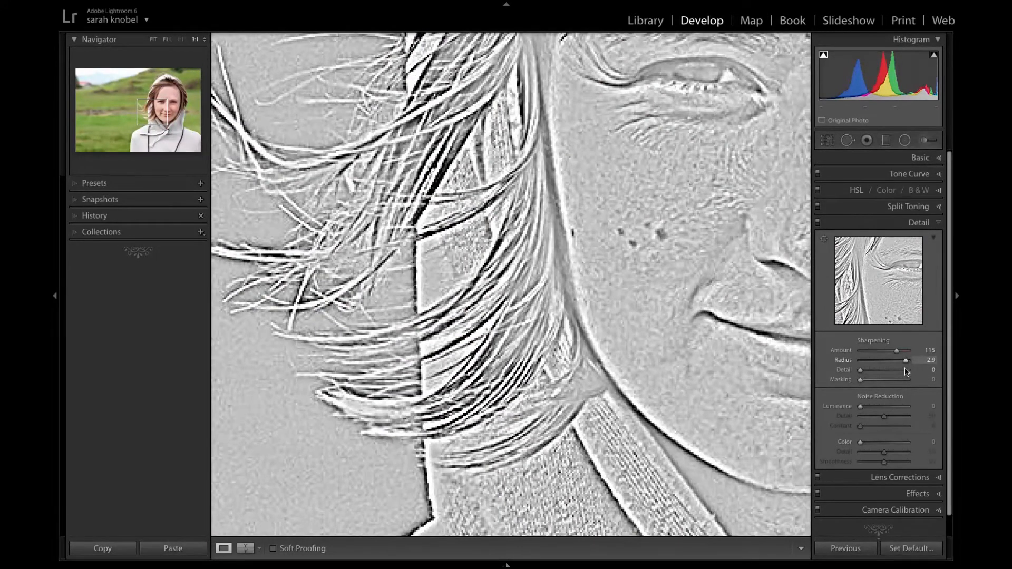
{"action": "mouse_move", "coordinate": [905, 372]}
{"action": "left_mouse_down"}
{"action": "mouse_move", "coordinate": [835, 367]}
{"action": "mouse_move", "coordinate": [890, 365]}
{"action": "left_mouse_up"}
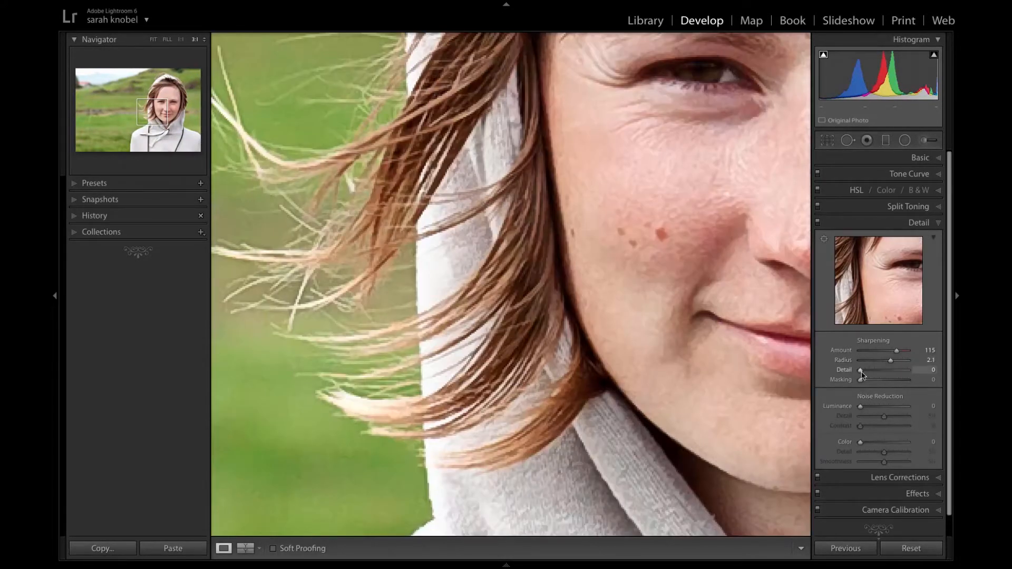
Set the sharpening Detail to 31 and the Radius to 1.3.
{"action": "mouse_move", "coordinate": [862, 374]}
{"action": "left_mouse_down"}
{"action": "mouse_move", "coordinate": [899, 382]}
{"action": "mouse_move", "coordinate": [861, 379]}
{"action": "left_mouse_up"}
{"action": "left_click_drag", "start_coordinate": [860, 372], "coordinate": [894, 375]}
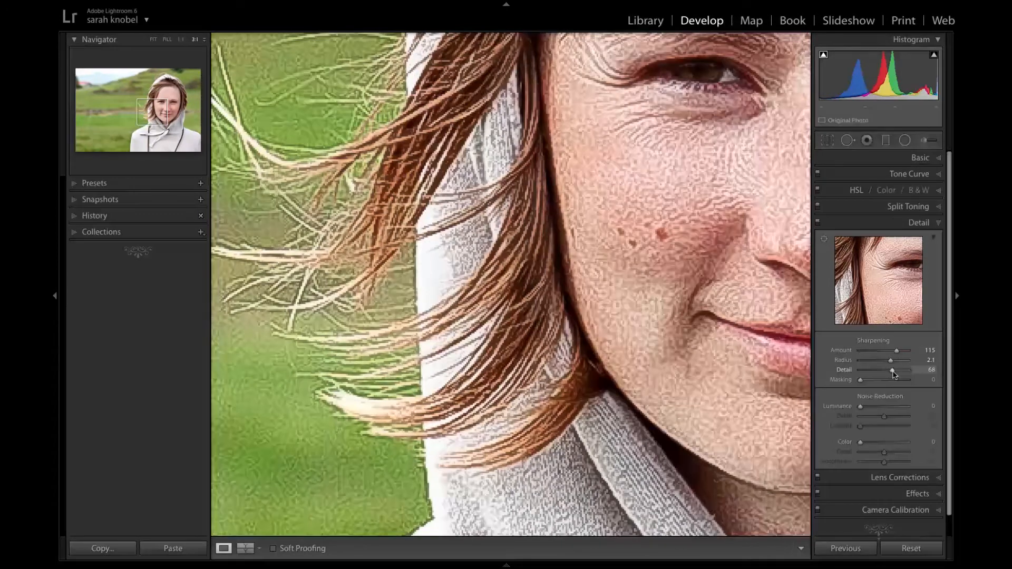
{"action": "left_click_drag", "start_coordinate": [893, 373], "coordinate": [887, 373]}
{"action": "left_click_drag", "start_coordinate": [890, 360], "coordinate": [875, 361]}
{"action": "left_click_drag", "start_coordinate": [887, 373], "coordinate": [875, 373]}
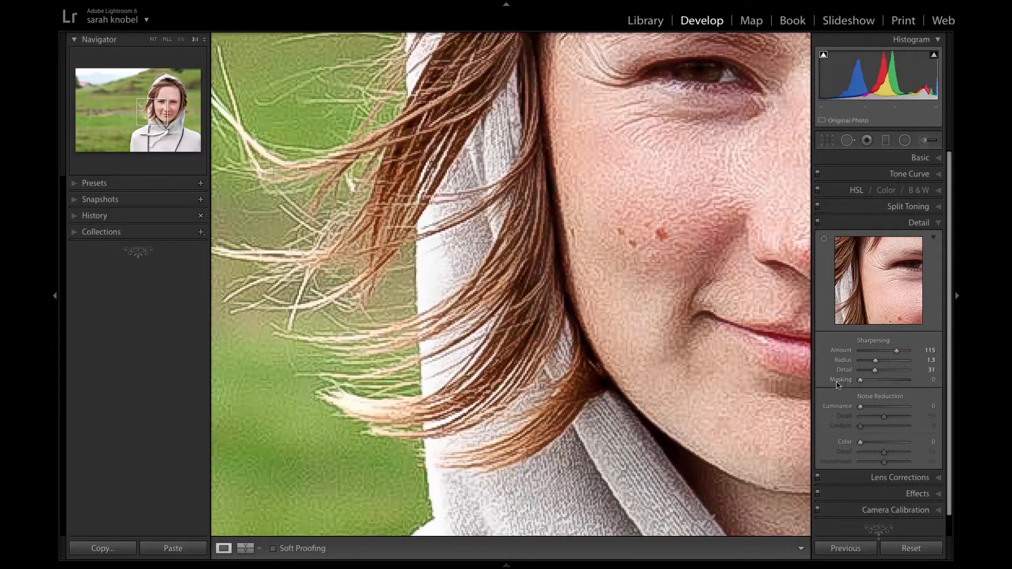
Set the sharpening Masking to 95 while previewing the black-and-white mask so that mainly edges are sharpened.
{"action": "key", "text": "alt"}
{"action": "mouse_move", "coordinate": [861, 382]}
{"action": "left_mouse_down"}
{"action": "mouse_move", "coordinate": [874, 382]}
{"action": "mouse_move", "coordinate": [842, 387]}
{"action": "left_mouse_up"}
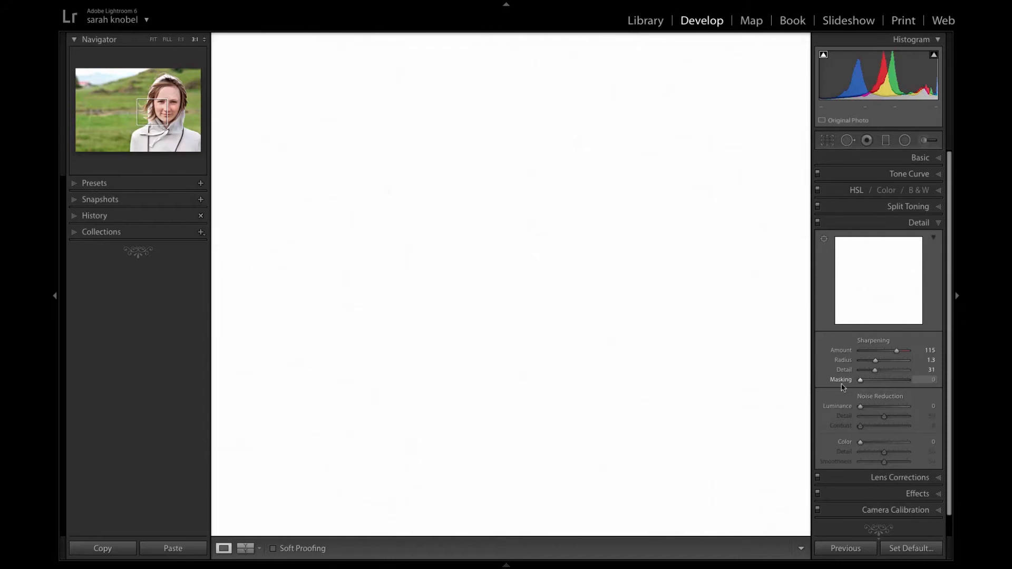
{"action": "left_click_drag", "start_coordinate": [842, 387], "coordinate": [897, 386]}
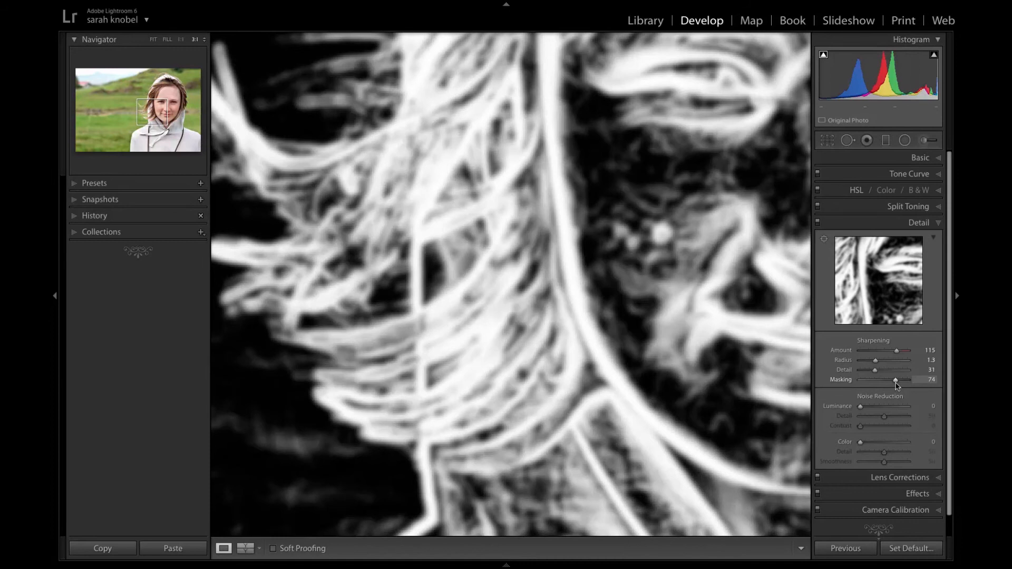
{"action": "left_click_drag", "start_coordinate": [896, 386], "coordinate": [902, 387]}
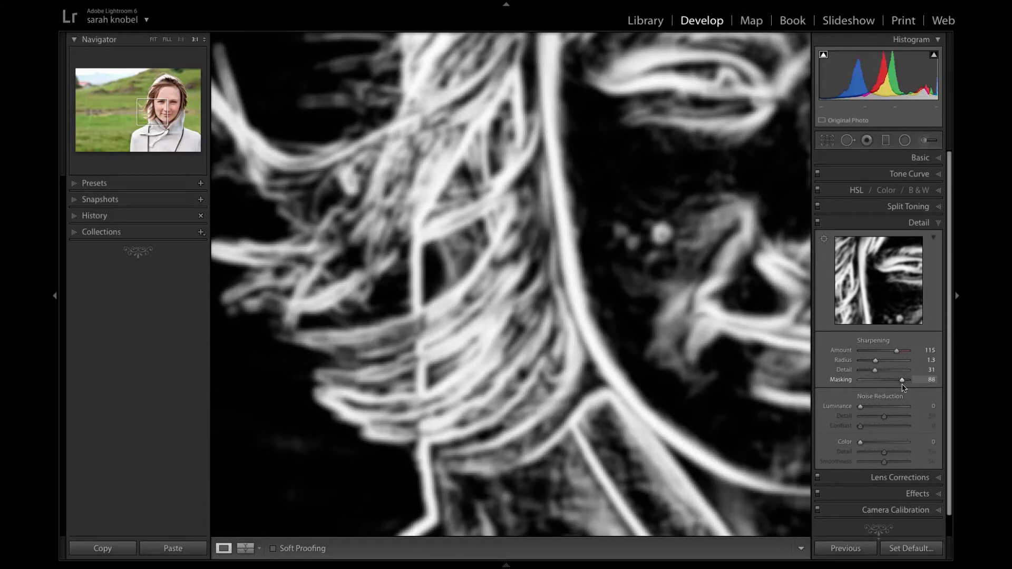
{"action": "left_click_drag", "start_coordinate": [905, 387], "coordinate": [906, 387]}
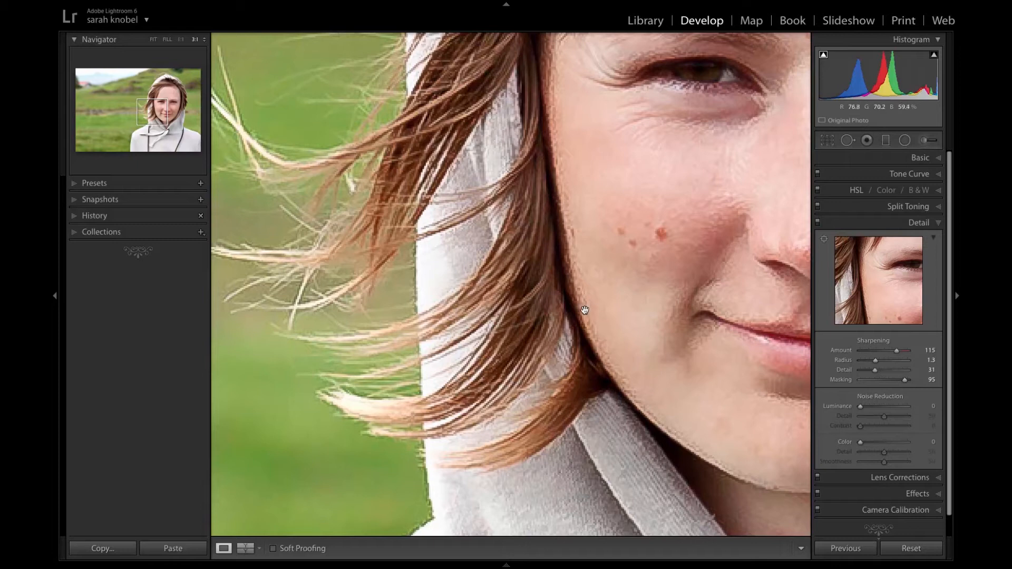
Set the sharpening Amount to 43 and display the portrait in the before-and-after comparison.
{"action": "left_click_drag", "start_coordinate": [896, 350], "coordinate": [874, 352]}
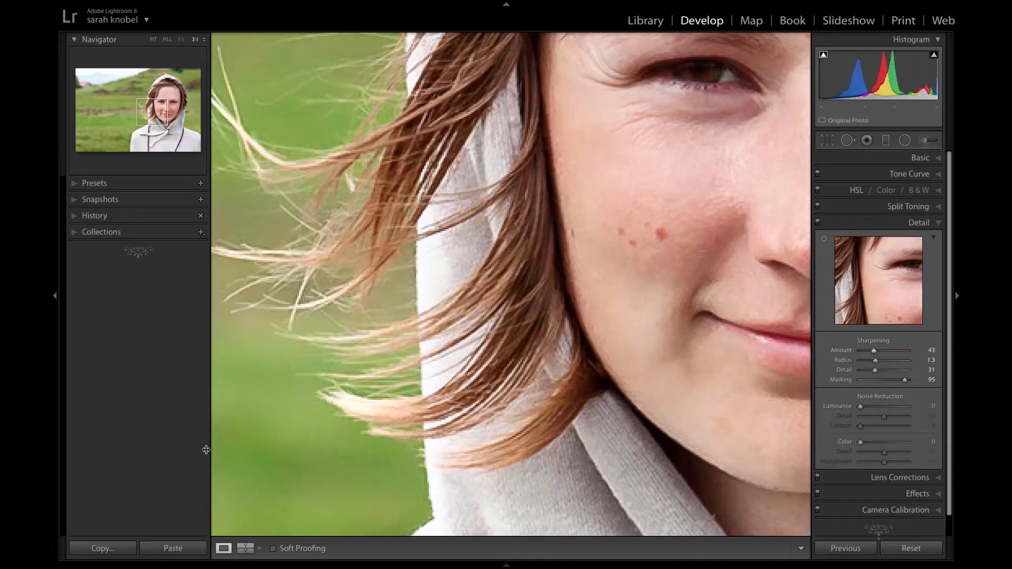
{"action": "left_click", "coordinate": [249, 549]}
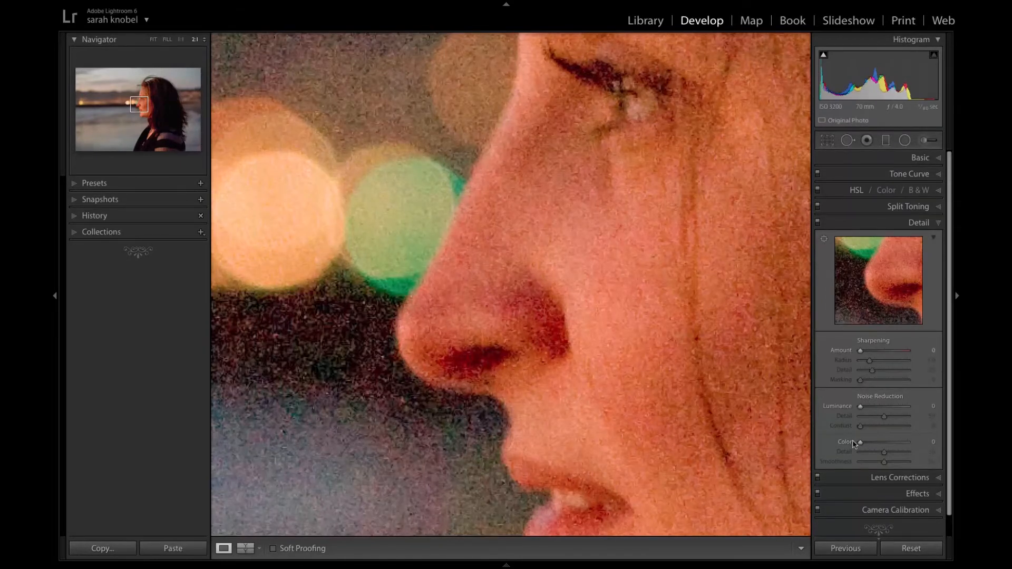
Set the Luminance noise reduction of the dusk beach portrait to 64 after trying stronger settings.
{"action": "mouse_move", "coordinate": [860, 406]}
{"action": "left_mouse_down"}
{"action": "mouse_move", "coordinate": [909, 412]}
{"action": "mouse_move", "coordinate": [849, 420]}
{"action": "left_mouse_up"}
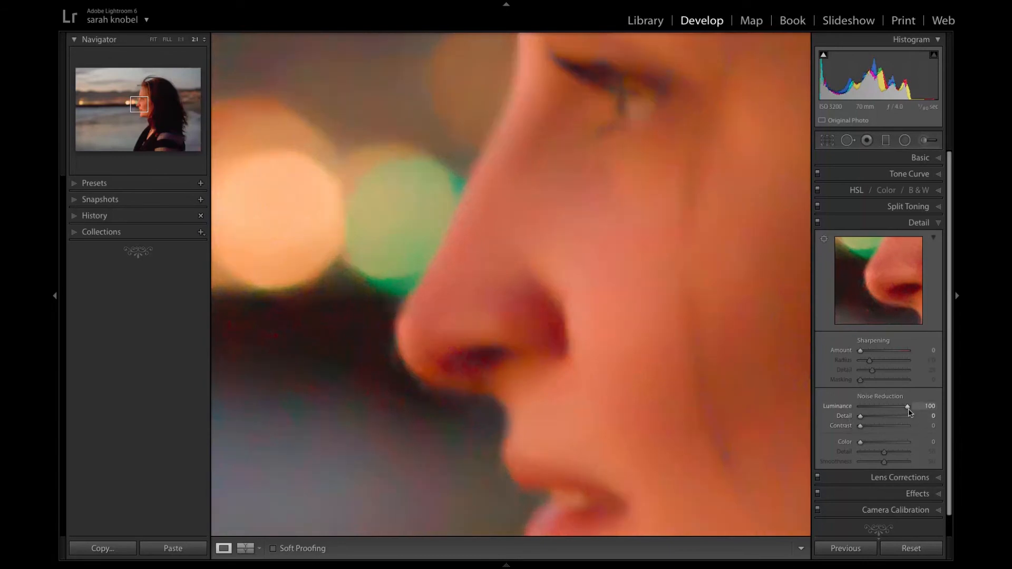
{"action": "mouse_move", "coordinate": [898, 410]}
{"action": "left_mouse_down"}
{"action": "mouse_move", "coordinate": [849, 404]}
{"action": "mouse_move", "coordinate": [881, 410]}
{"action": "left_mouse_up"}
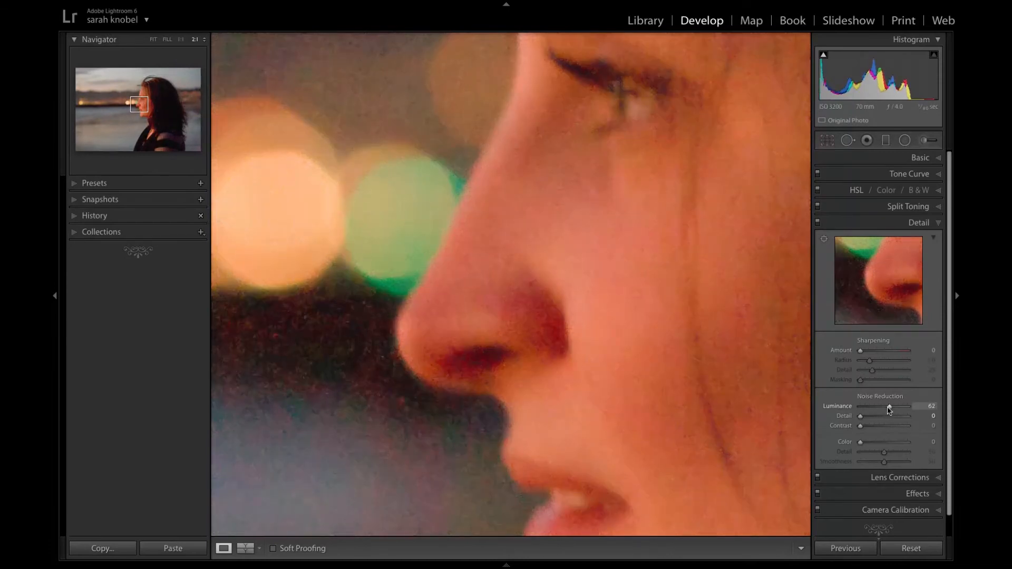
{"action": "left_click_drag", "start_coordinate": [889, 410], "coordinate": [910, 409]}
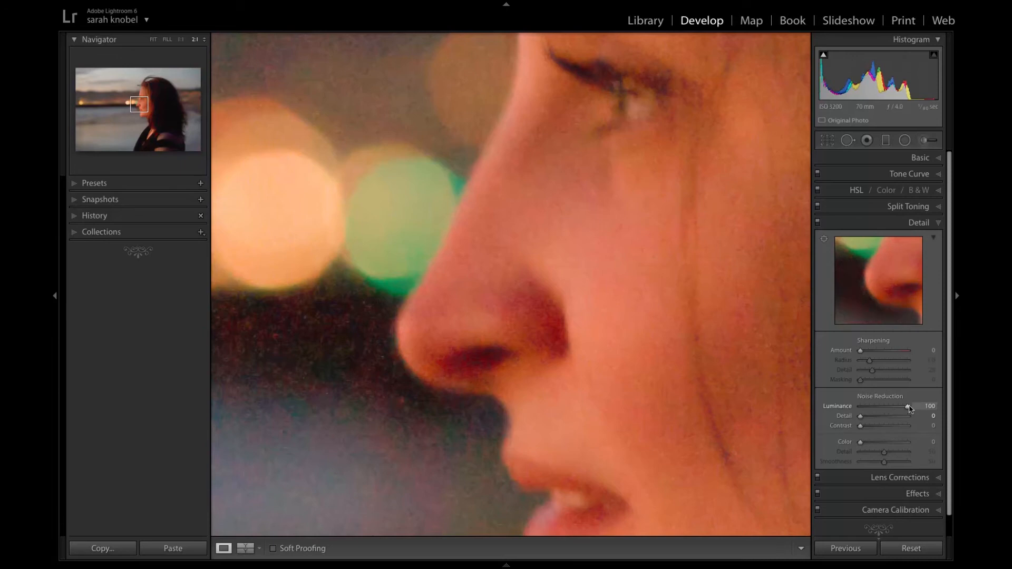
{"action": "left_click_drag", "start_coordinate": [910, 409], "coordinate": [889, 409]}
{"action": "left_click_drag", "start_coordinate": [889, 409], "coordinate": [891, 409]}
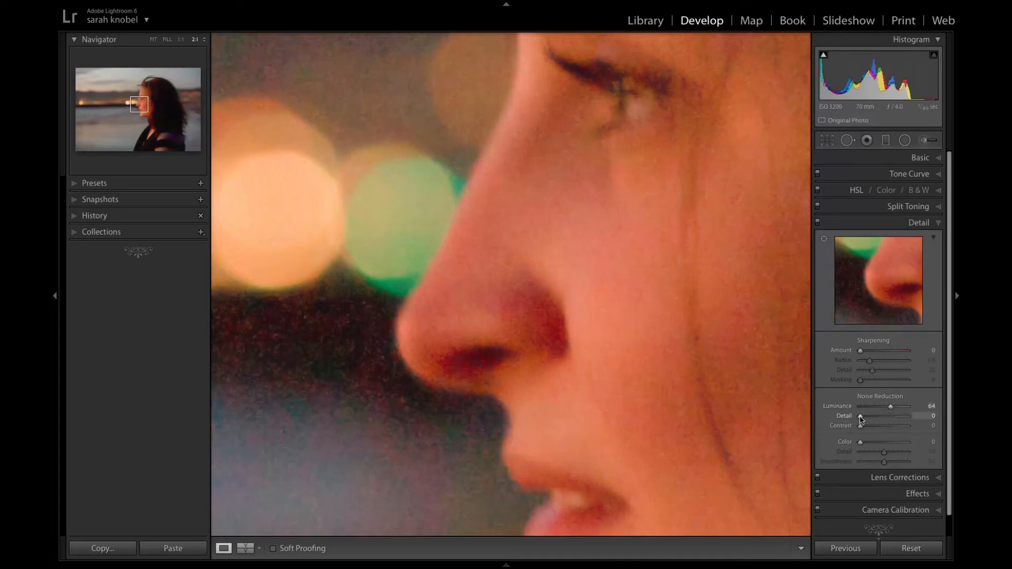
Set the noise reduction Luminance to 78, its Detail to 47 and its Contrast to 64.
{"action": "left_click_drag", "start_coordinate": [860, 419], "coordinate": [883, 420]}
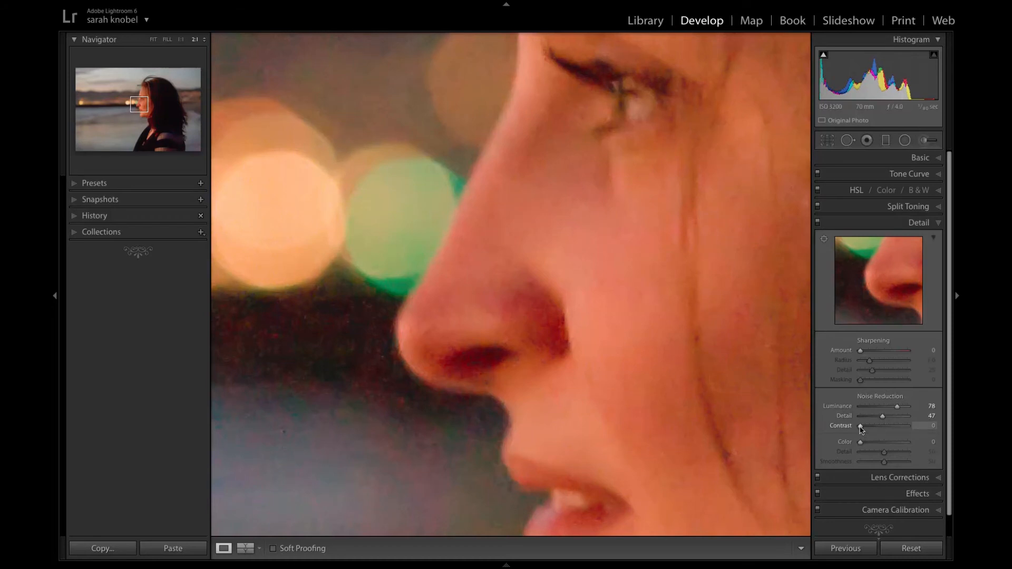
{"action": "key", "text": "alt"}
{"action": "left_click_drag", "start_coordinate": [861, 427], "coordinate": [890, 429]}
Set Color noise reduction to 82 with Detail 36 and Smoothness 53, and Luminance to 87.
{"action": "left_click_drag", "start_coordinate": [860, 446], "coordinate": [849, 464]}
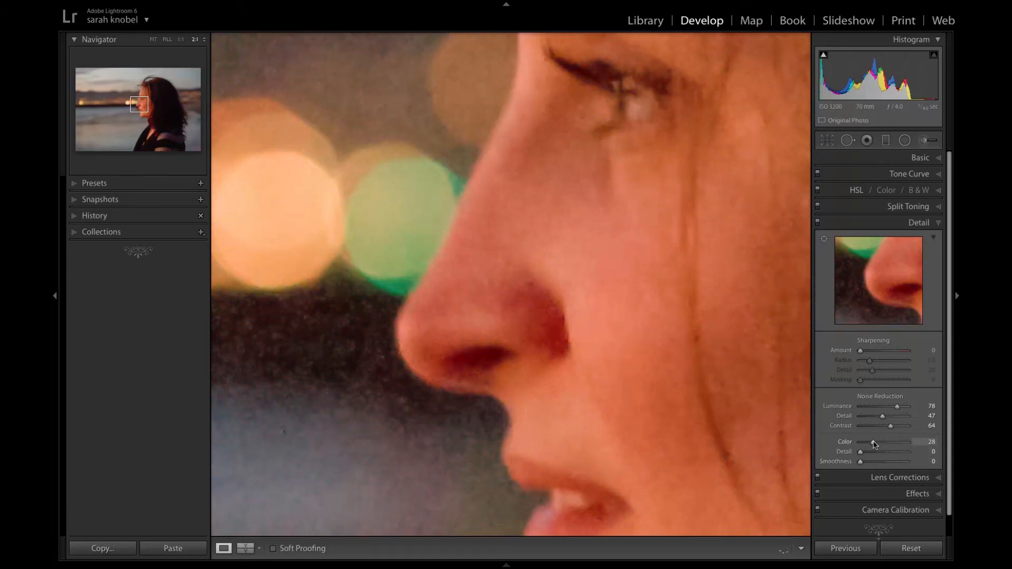
{"action": "left_click", "coordinate": [915, 443]}
{"action": "left_click", "coordinate": [900, 443]}
{"action": "left_click_drag", "start_coordinate": [871, 462], "coordinate": [887, 463]}
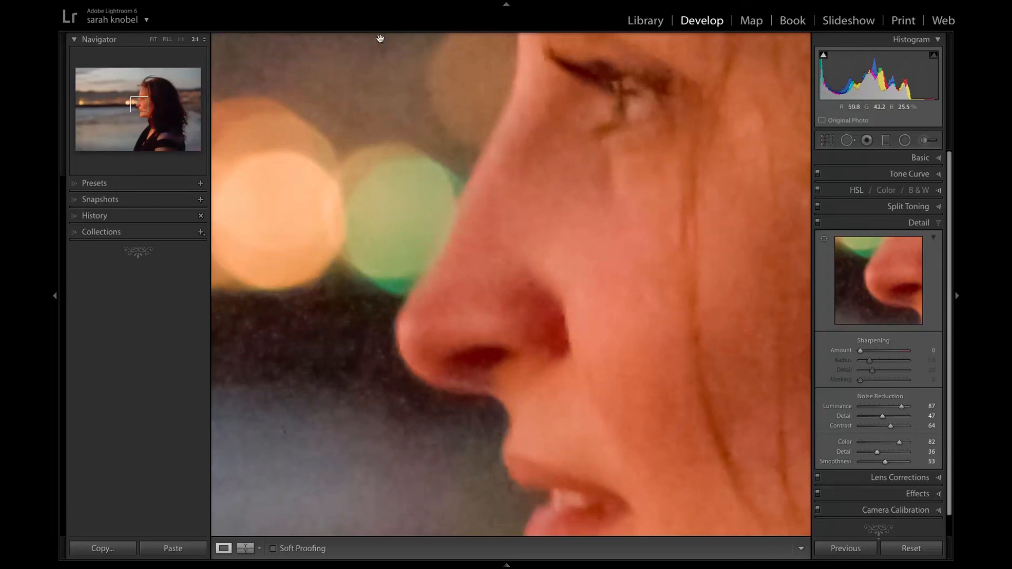
Inspect the whole dusk portrait and compare it with the original in the top/bottom before-and-after view.
{"action": "left_click", "coordinate": [153, 39]}
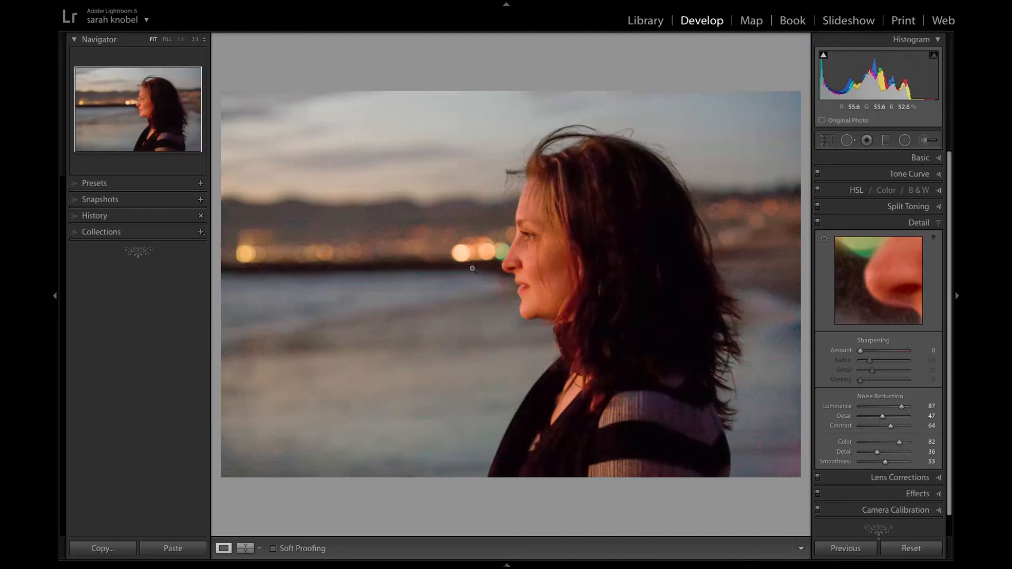
{"action": "left_click", "coordinate": [548, 255]}
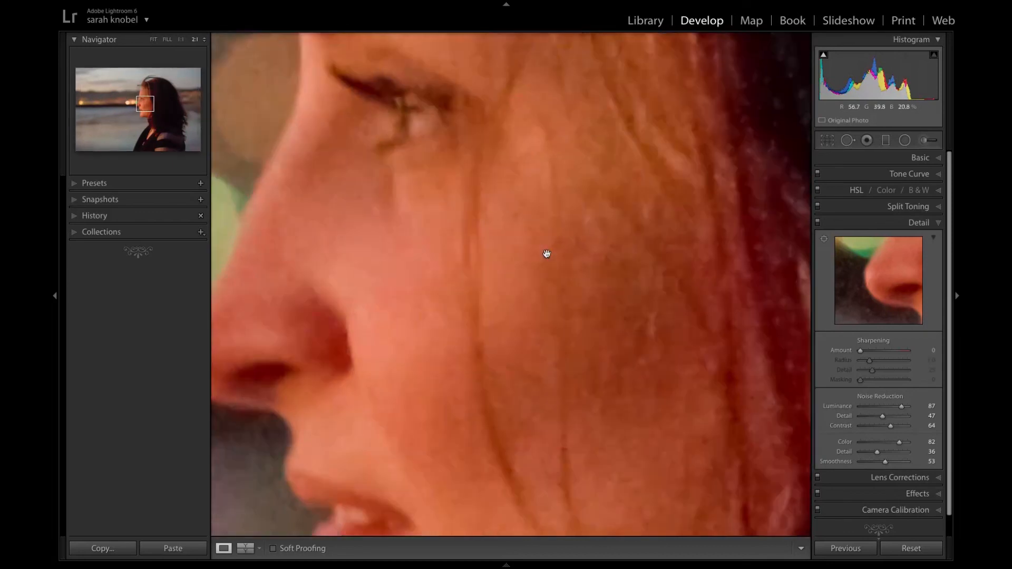
{"action": "left_click", "coordinate": [546, 254]}
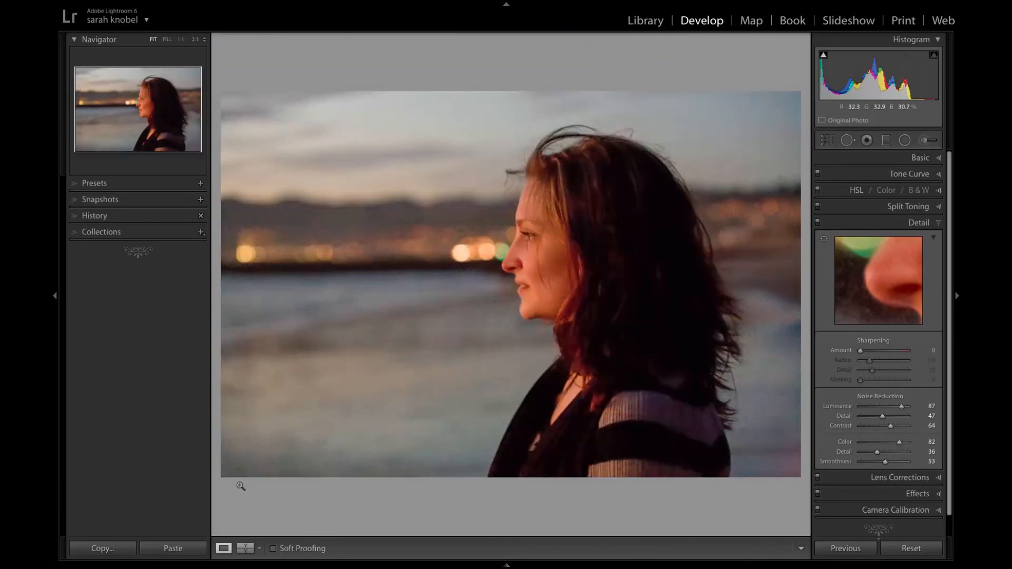
{"action": "left_click", "coordinate": [245, 548]}
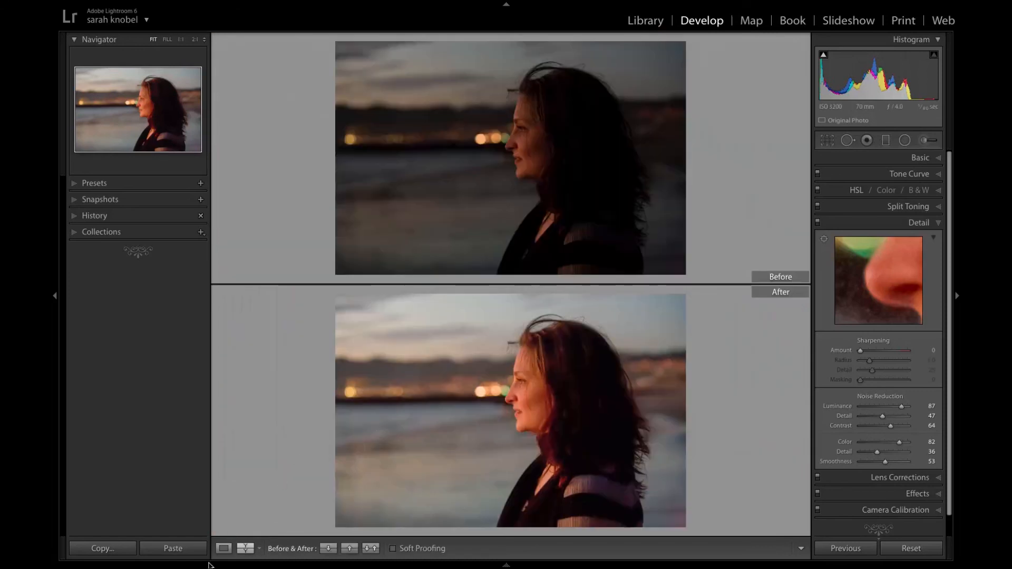
{"action": "left_click", "coordinate": [258, 548]}
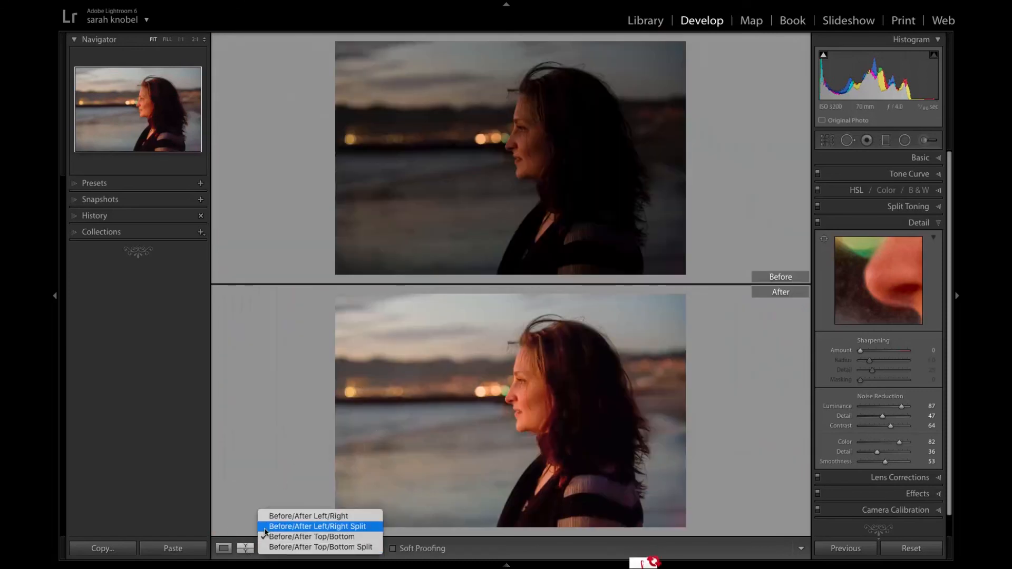
{"action": "left_click", "coordinate": [272, 546]}
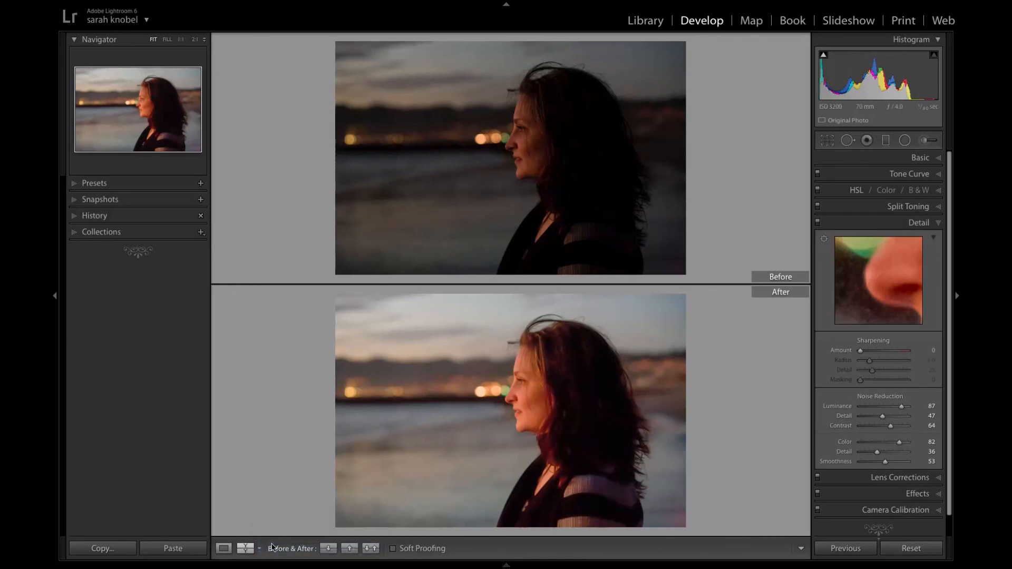